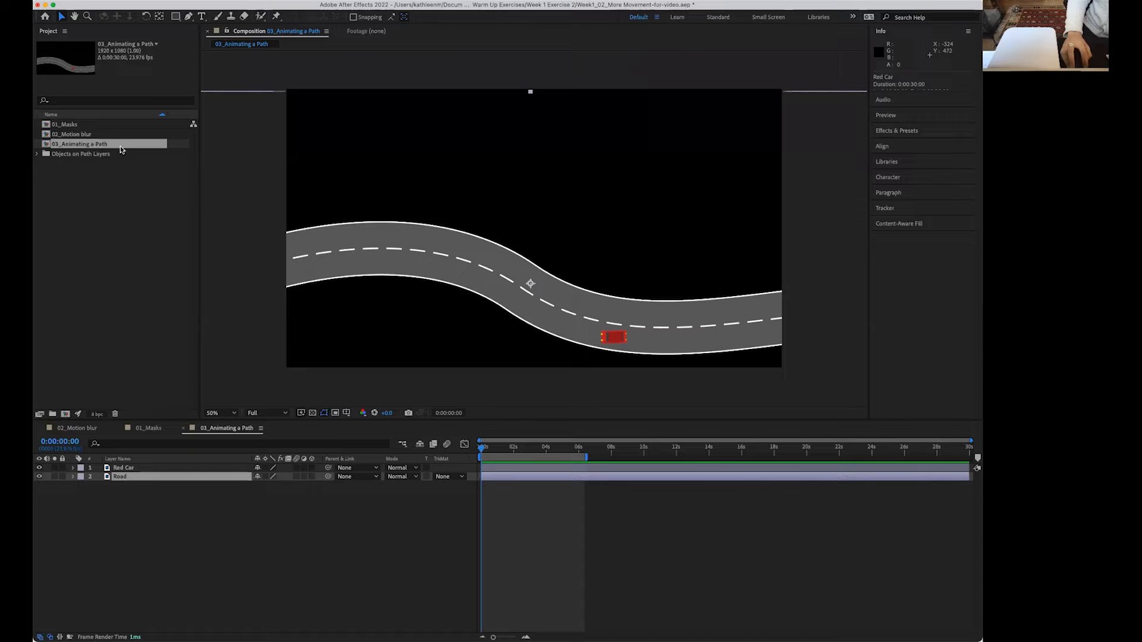
Open the 03_Animating a Path composition and deselect all of its layers.
{"action": "double_click", "coordinate": [95, 145]}
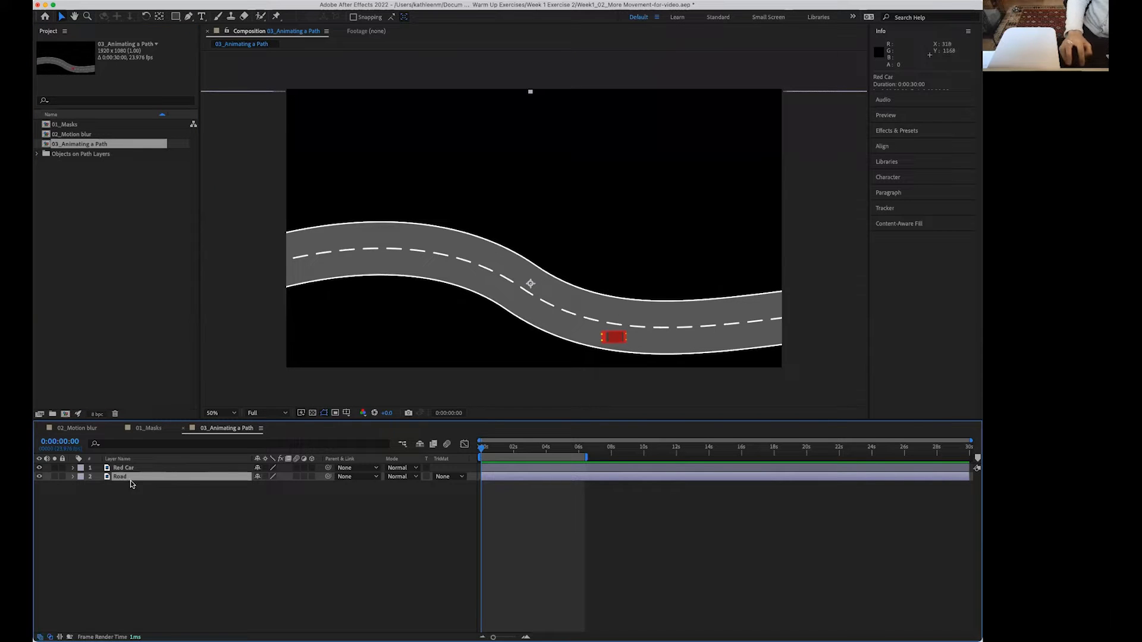
{"action": "left_click", "coordinate": [73, 477]}
{"action": "left_click", "coordinate": [73, 477]}
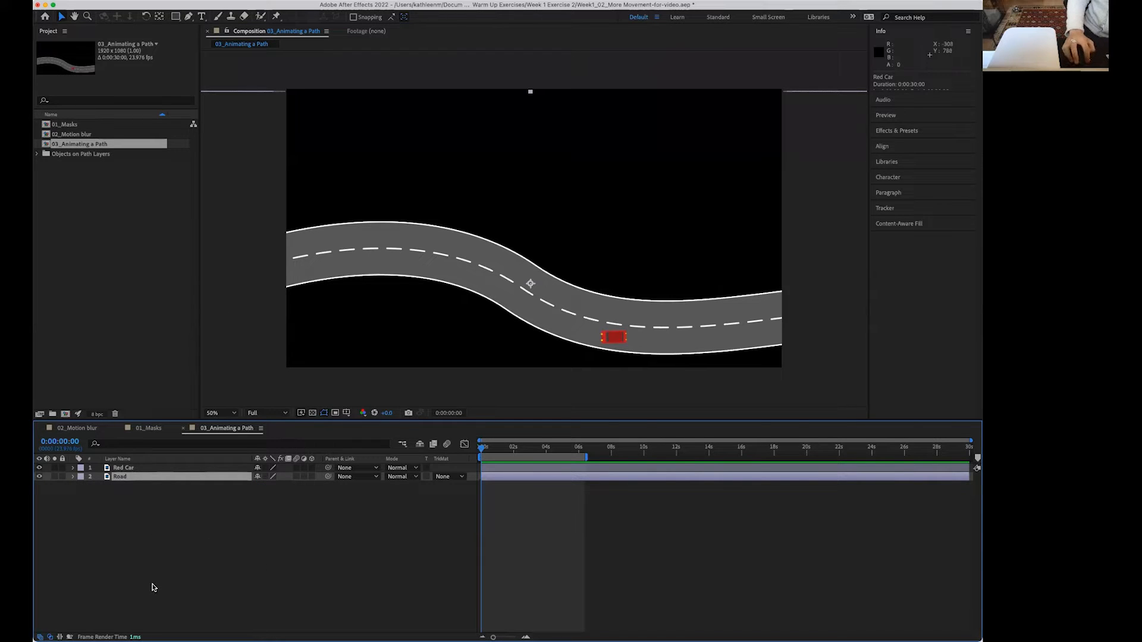
{"action": "left_click", "coordinate": [350, 568]}
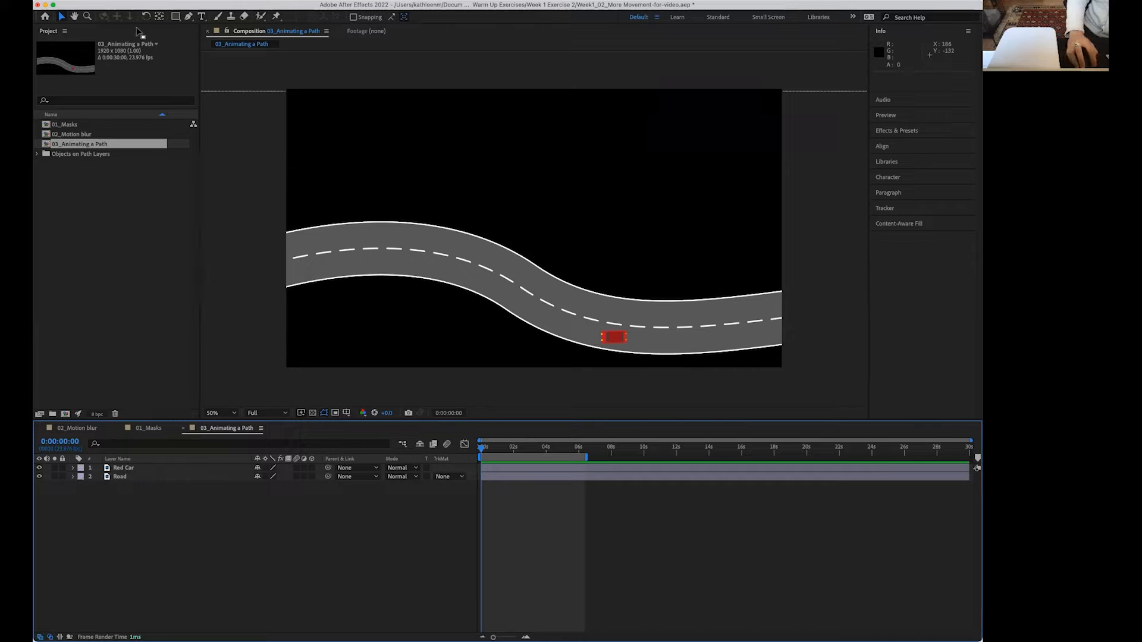
Activate the Pen tool and set the shape fill to None.
{"action": "left_click", "coordinate": [188, 17]}
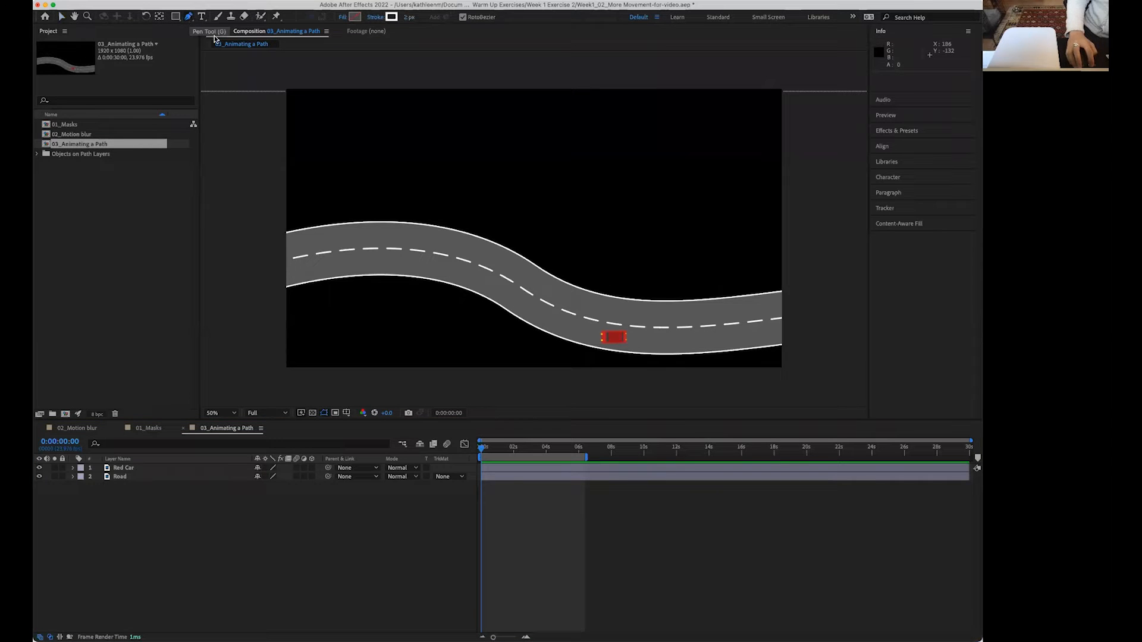
{"action": "left_click", "coordinate": [355, 18]}
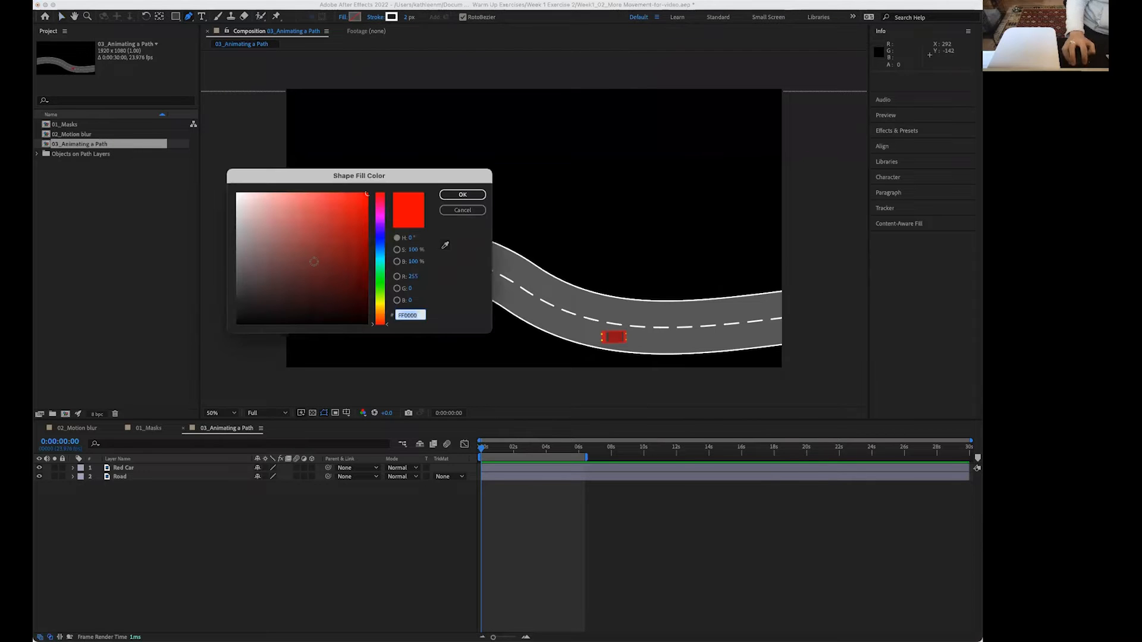
{"action": "left_click", "coordinate": [452, 211]}
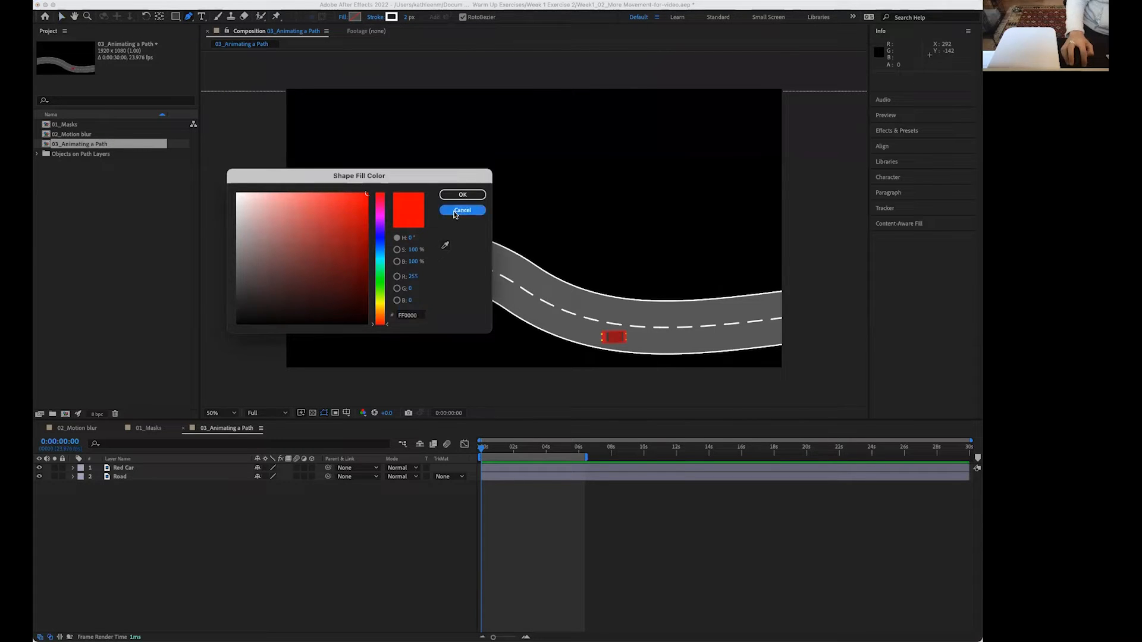
{"action": "left_click", "coordinate": [343, 17]}
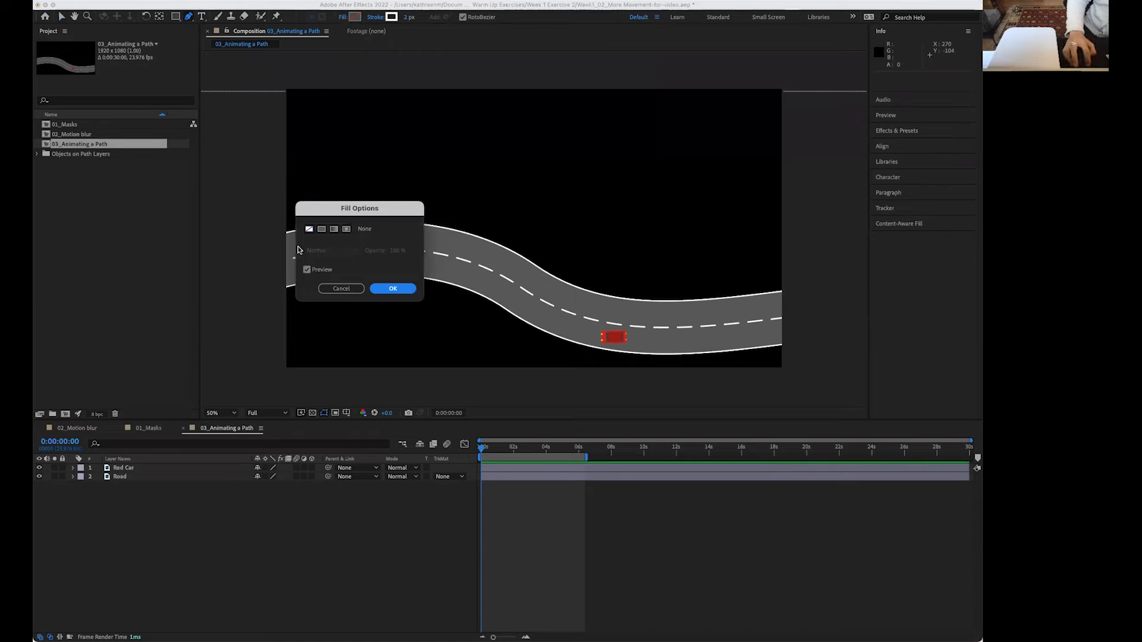
{"action": "left_click", "coordinate": [310, 229]}
{"action": "left_click", "coordinate": [387, 291]}
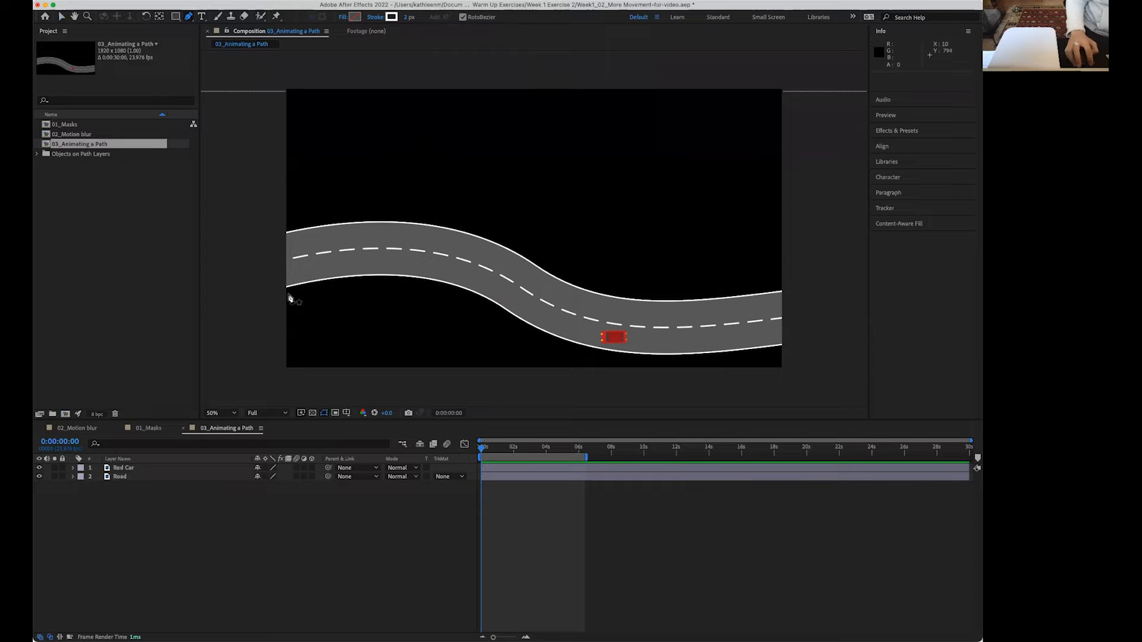
Draw an open curved path along the road's lower lane, from outside the frame's left edge to beyond its right edge.
{"action": "left_click", "coordinate": [248, 272]}
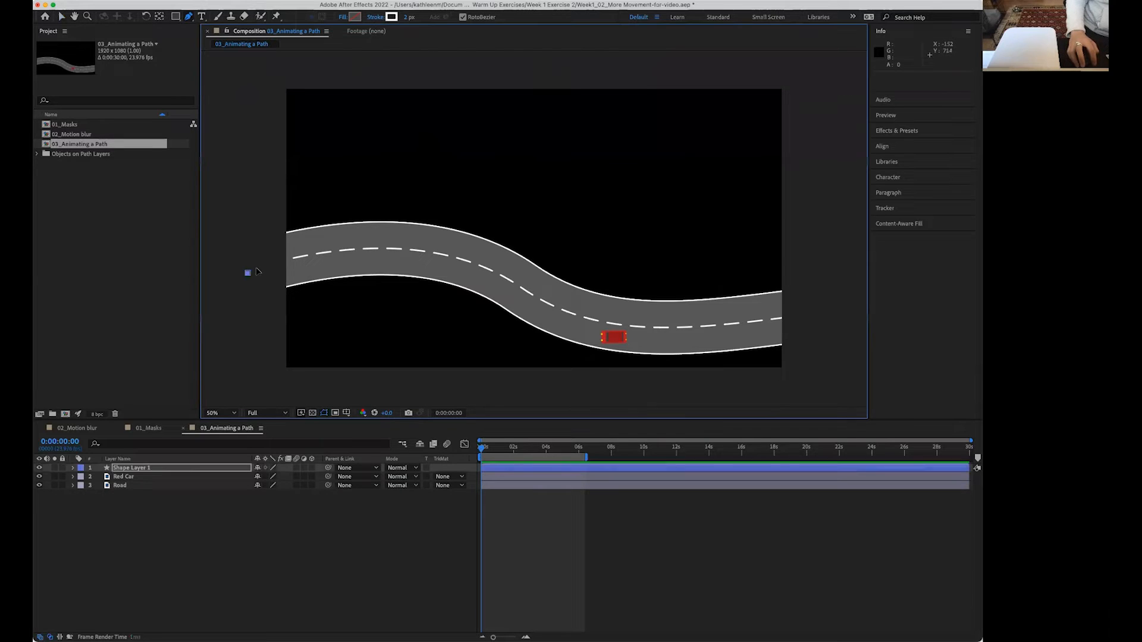
{"action": "left_click", "coordinate": [321, 267]}
{"action": "left_click", "coordinate": [399, 263]}
{"action": "left_click", "coordinate": [512, 297]}
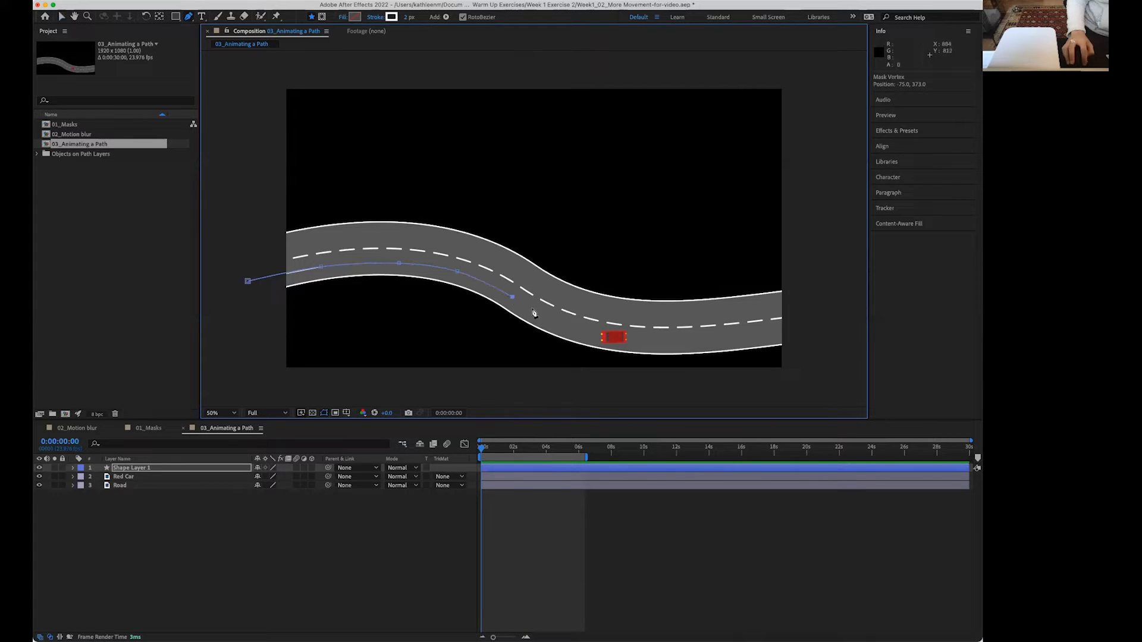
{"action": "left_click", "coordinate": [559, 321]}
{"action": "left_click", "coordinate": [595, 334]}
{"action": "left_click", "coordinate": [655, 340]}
{"action": "left_click", "coordinate": [715, 338]}
{"action": "left_click", "coordinate": [795, 332]}
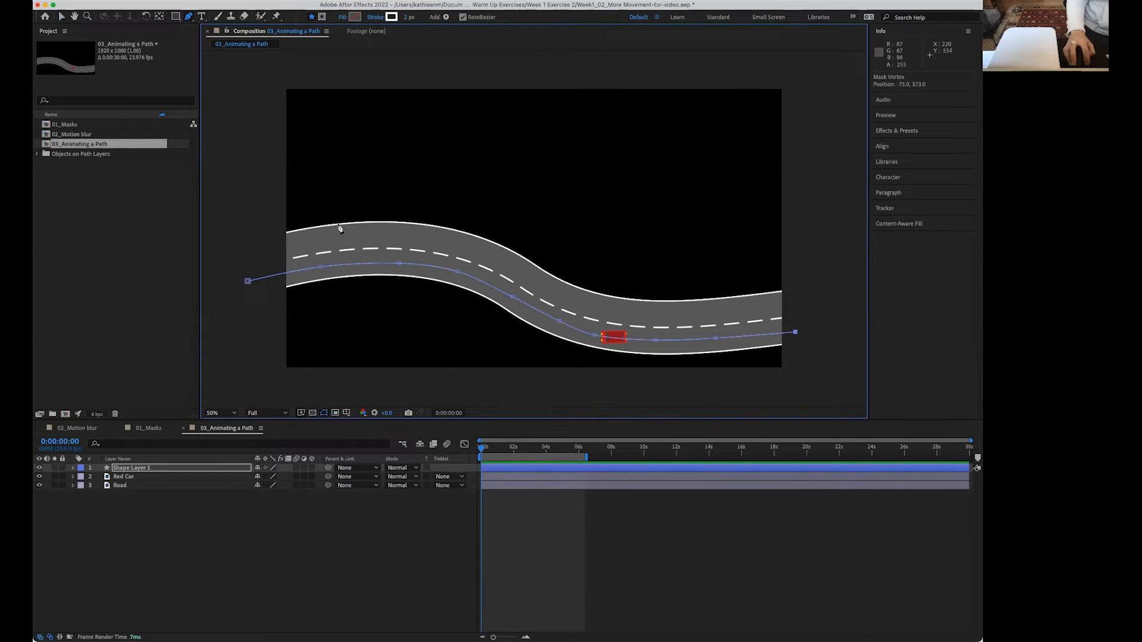
Fine-tune the path's points at the road's crest and along its descending bend.
{"action": "left_click", "coordinate": [398, 263]}
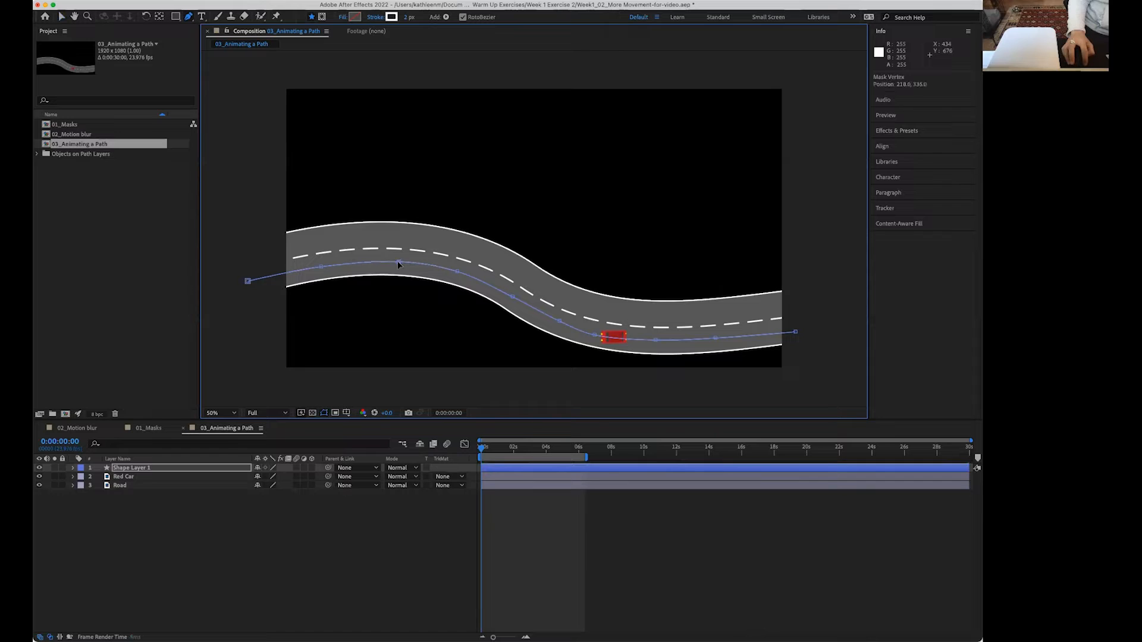
{"action": "left_click", "coordinate": [512, 298]}
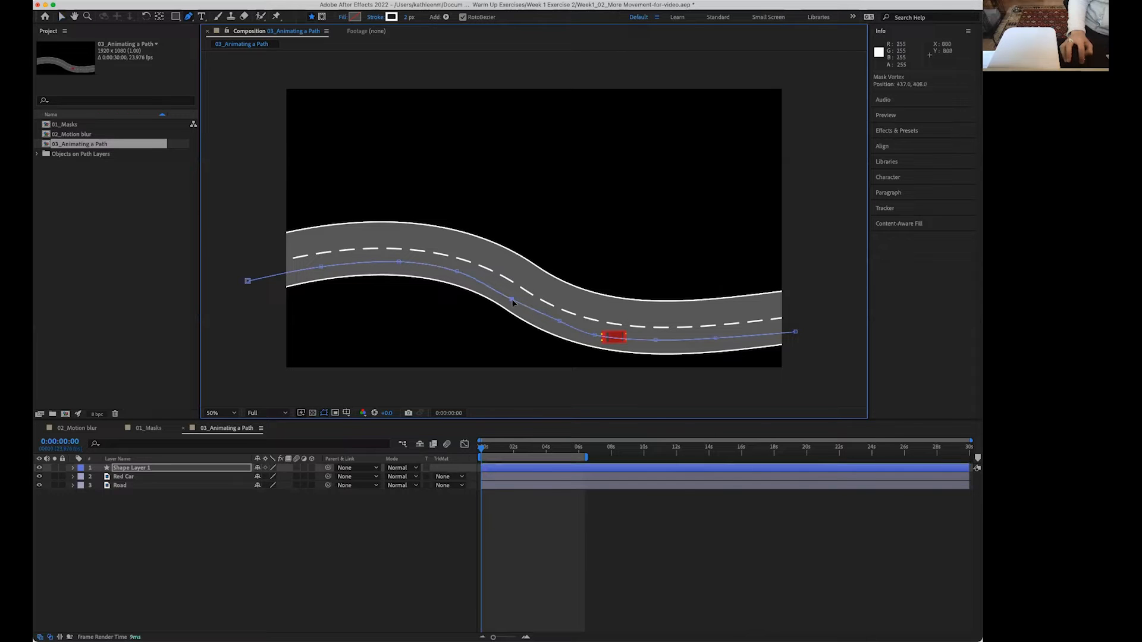
{"action": "left_click_drag", "start_coordinate": [555, 330], "coordinate": [555, 334]}
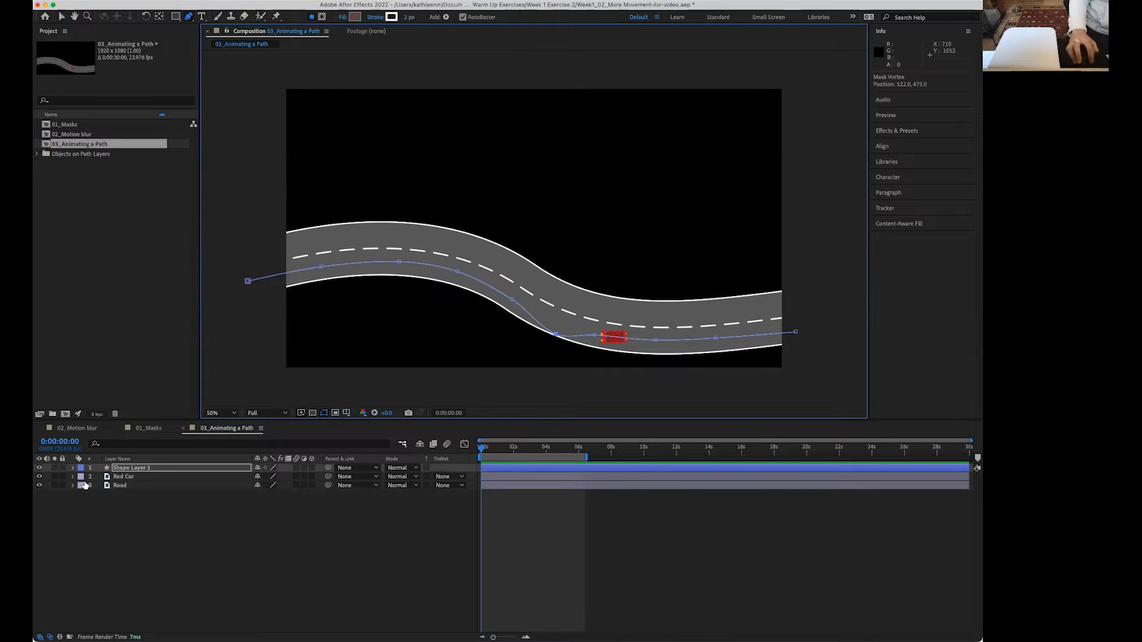
Expand the contents of Shape Layer 1 down to the Path property of Path 1 and copy it.
{"action": "left_click", "coordinate": [73, 468]}
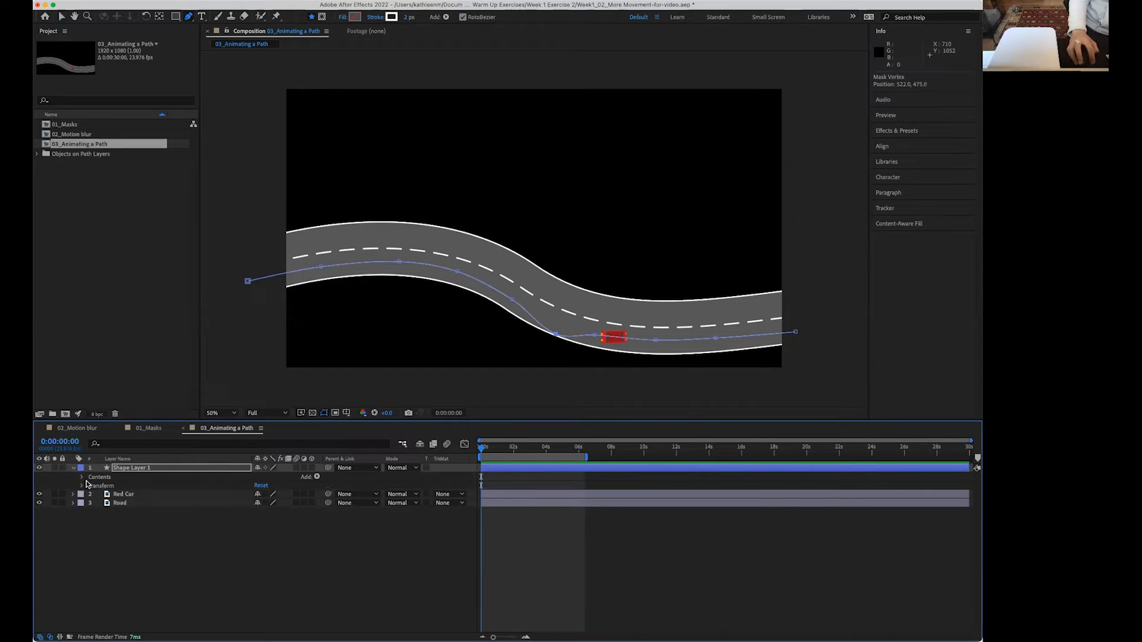
{"action": "left_click", "coordinate": [82, 478]}
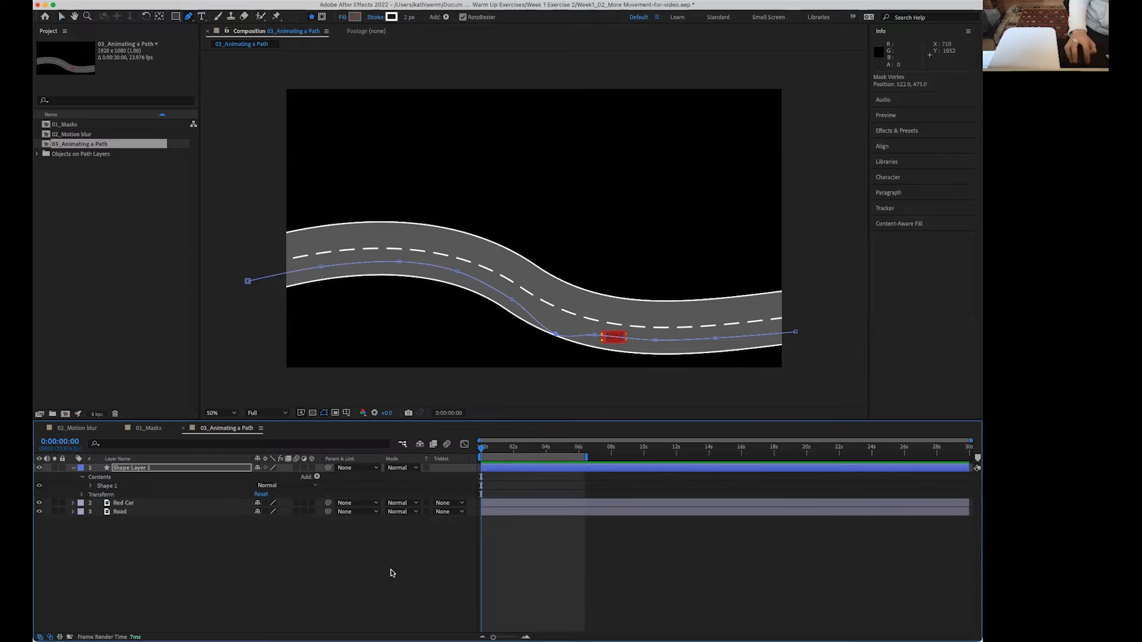
{"action": "left_click", "coordinate": [91, 485]}
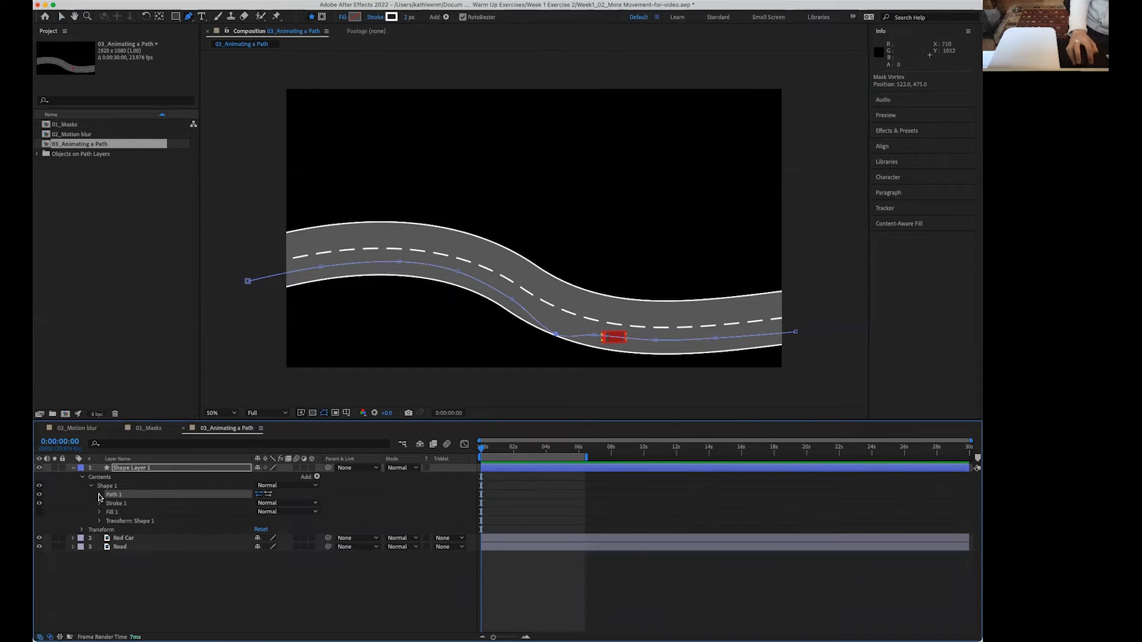
{"action": "left_click", "coordinate": [99, 495]}
{"action": "left_click", "coordinate": [120, 494]}
{"action": "left_click", "coordinate": [134, 503]}
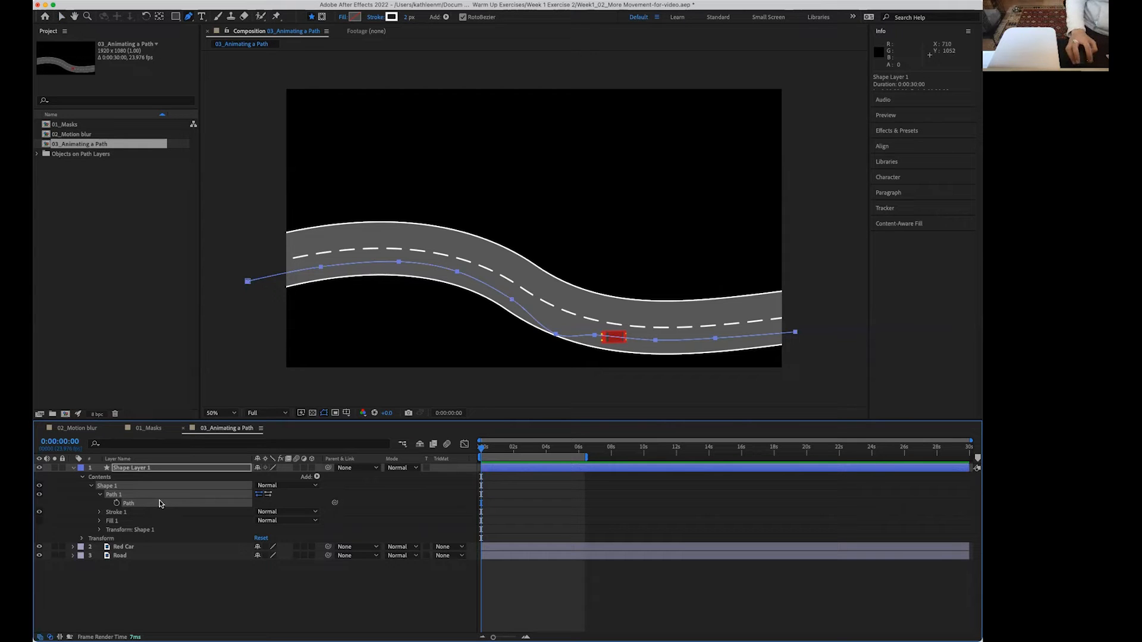
Paste the copied path into the Red Car layer's Position property and preview the animation.
{"action": "left_click", "coordinate": [127, 547]}
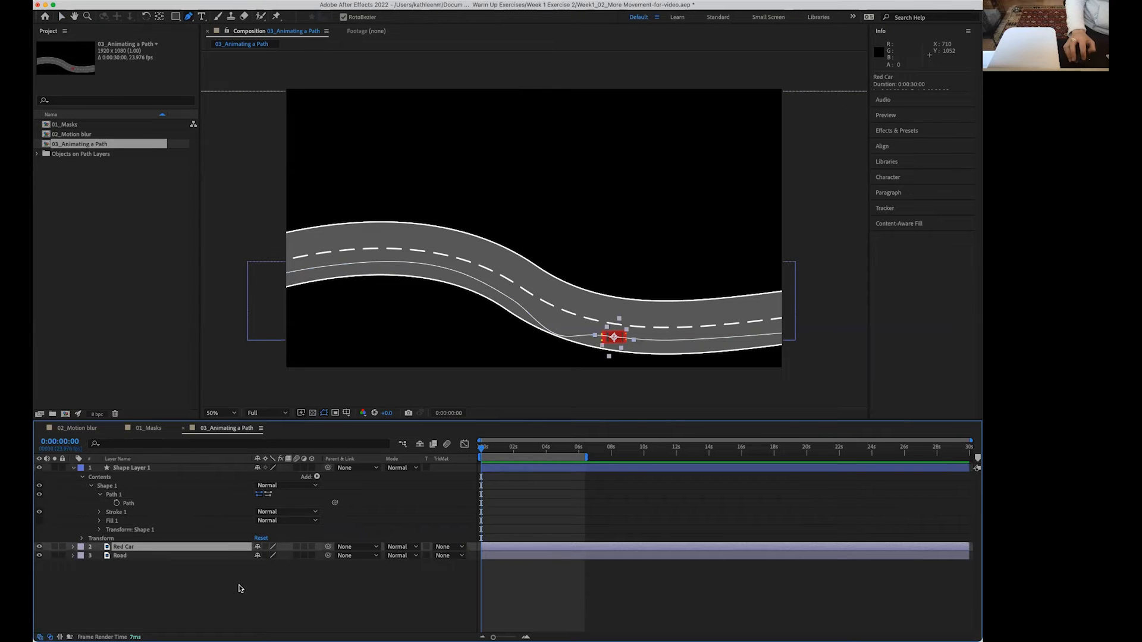
{"action": "left_click", "coordinate": [73, 547]}
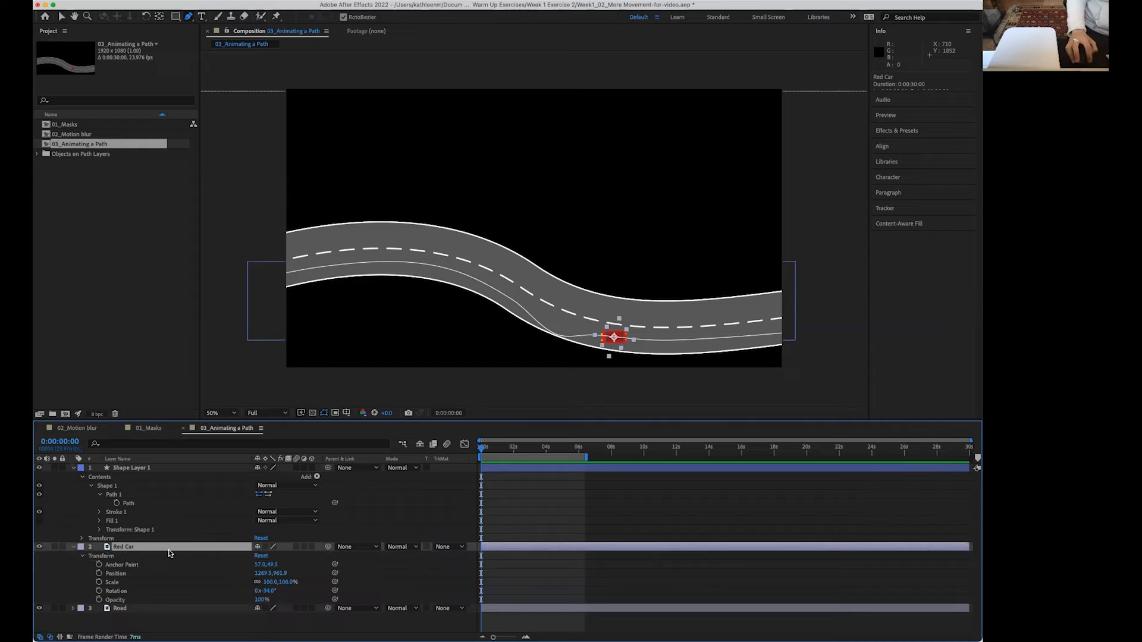
{"action": "key", "text": "p"}
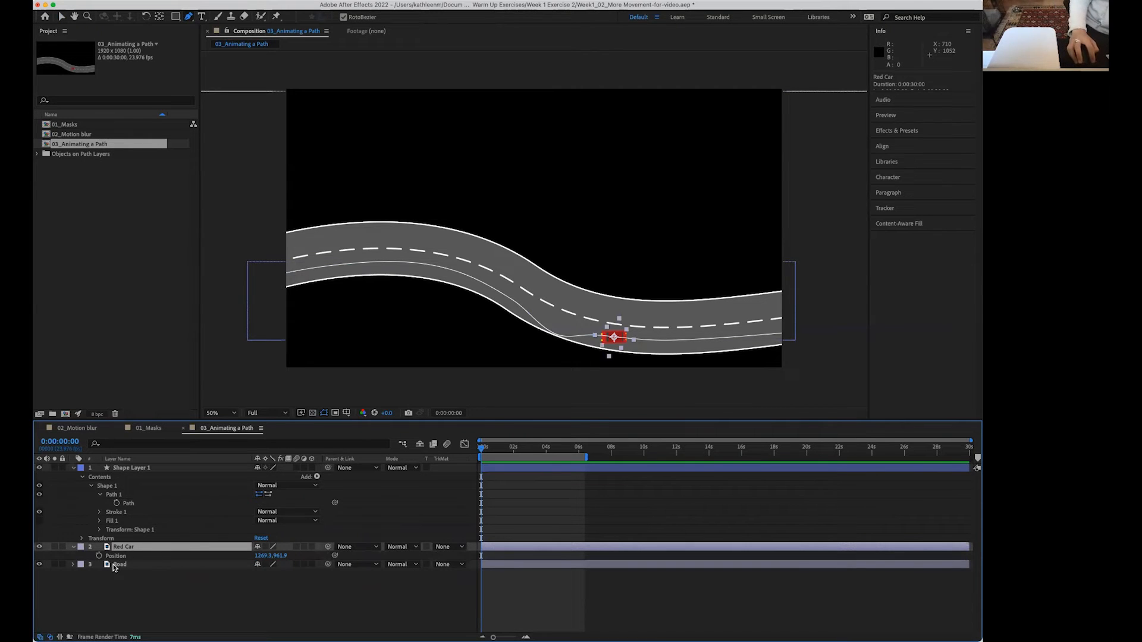
{"action": "left_click", "coordinate": [120, 559]}
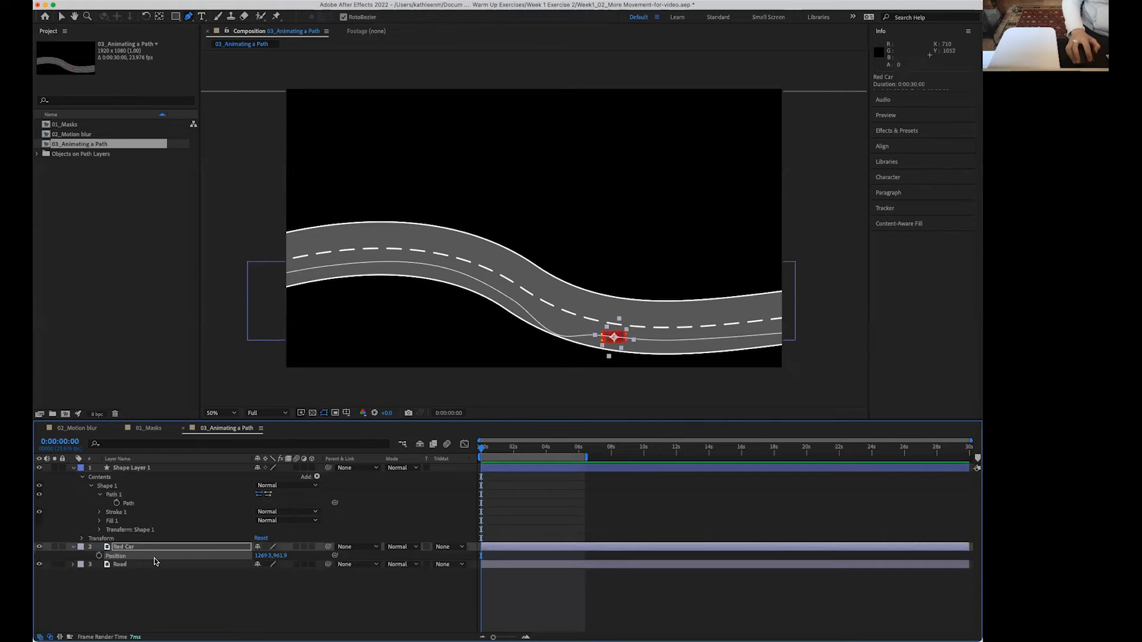
{"action": "key", "text": "super+v"}
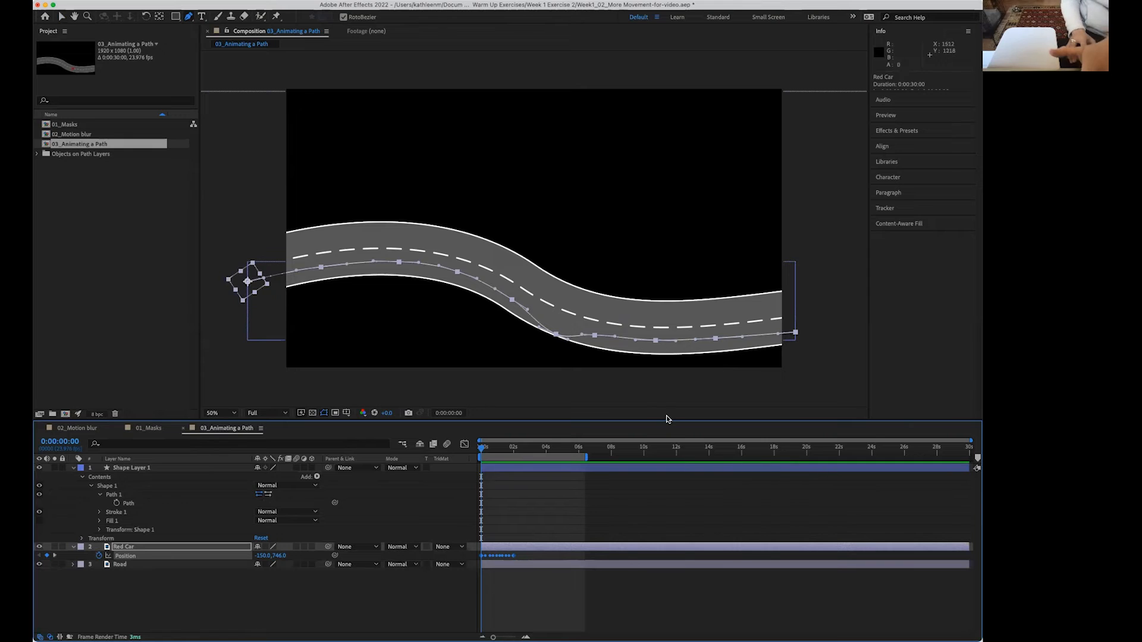
{"action": "key", "text": "space"}
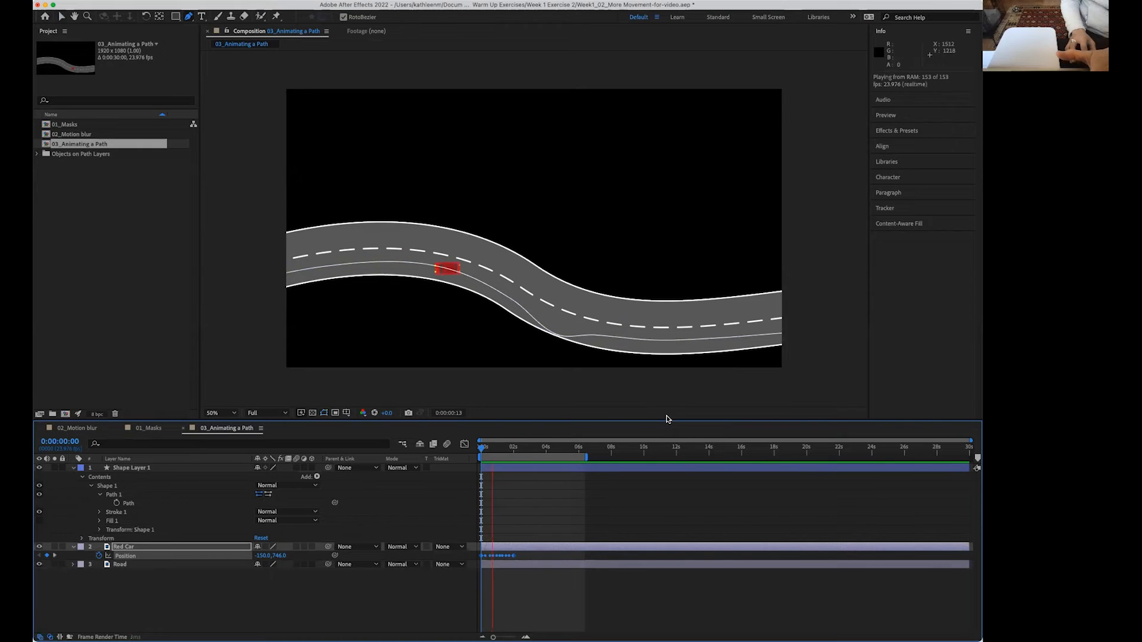
{"action": "key", "text": "space"}
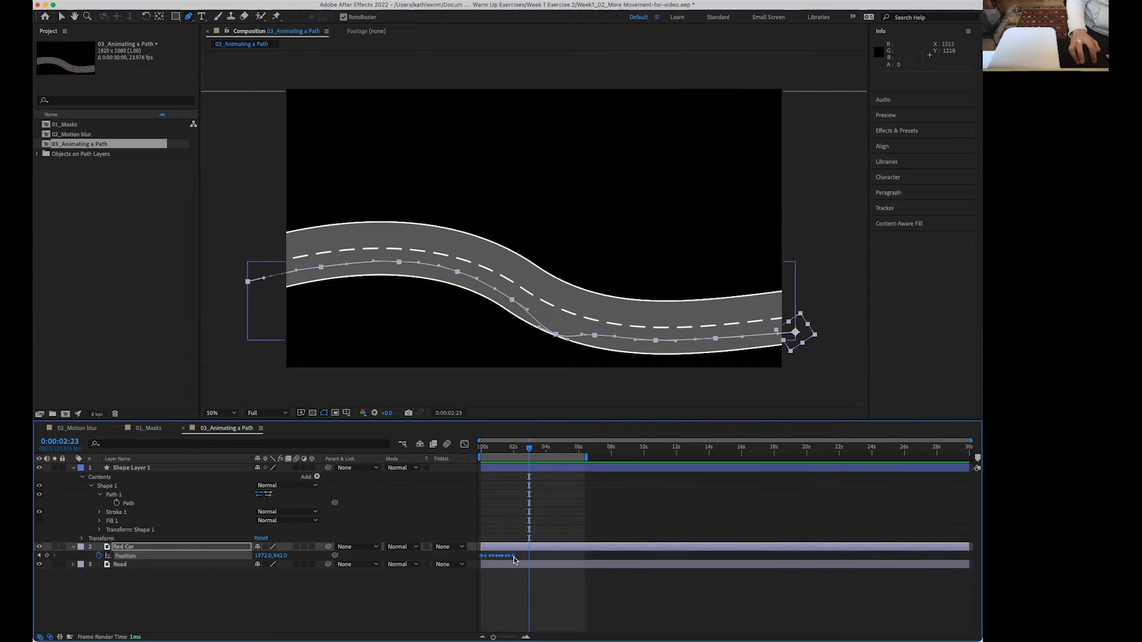
{"action": "mouse_move", "coordinate": [515, 559]}
{"action": "left_click_drag", "start_coordinate": [514, 556], "coordinate": [544, 556]}
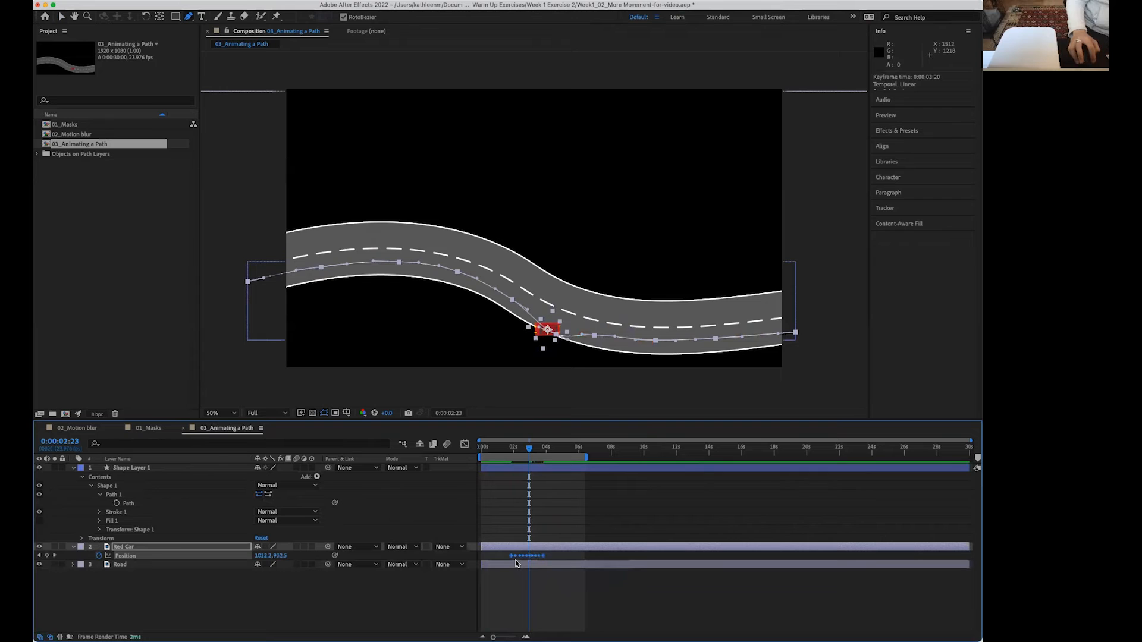
{"action": "key", "text": "super+z"}
Move only the last Position keyframe of the Red Car layer to 0:00:04:08 to slow the car down.
{"action": "left_click", "coordinate": [508, 578]}
{"action": "left_click_drag", "start_coordinate": [514, 556], "coordinate": [555, 556]}
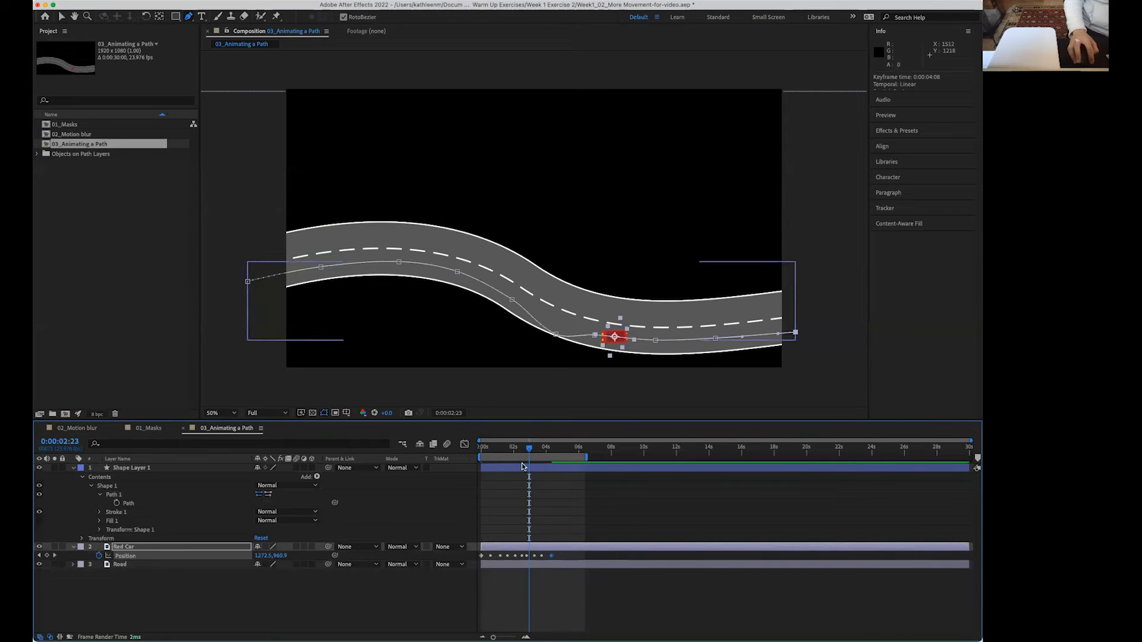
{"action": "left_click", "coordinate": [547, 591]}
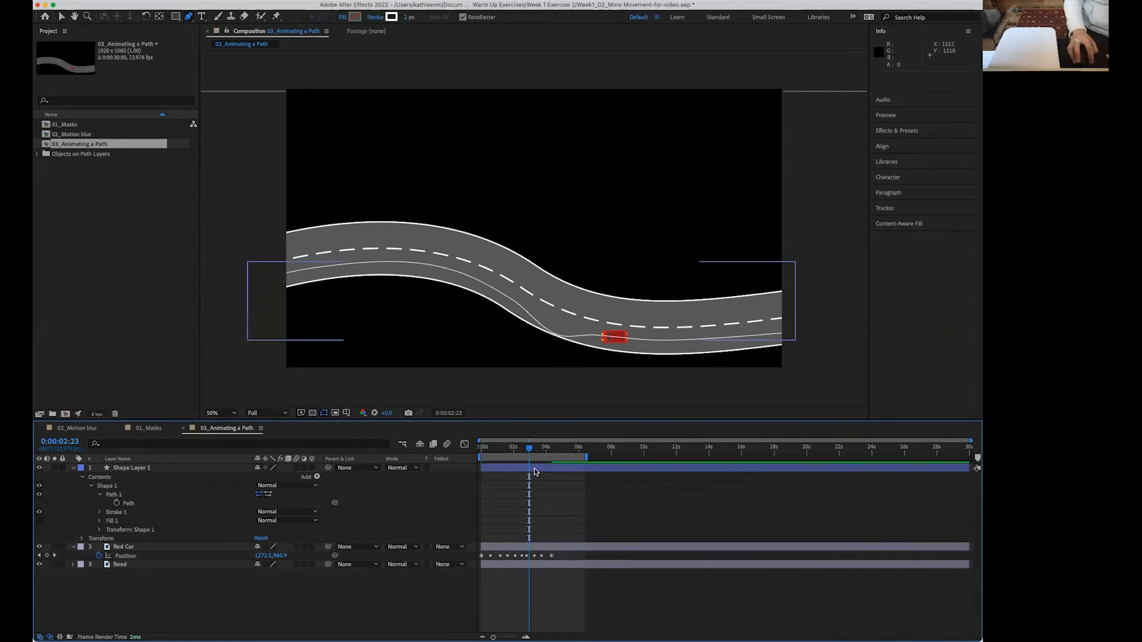
{"action": "left_click", "coordinate": [553, 556]}
Play the retimed car animation from the start and check how the car follows the road.
{"action": "key", "text": "Home"}
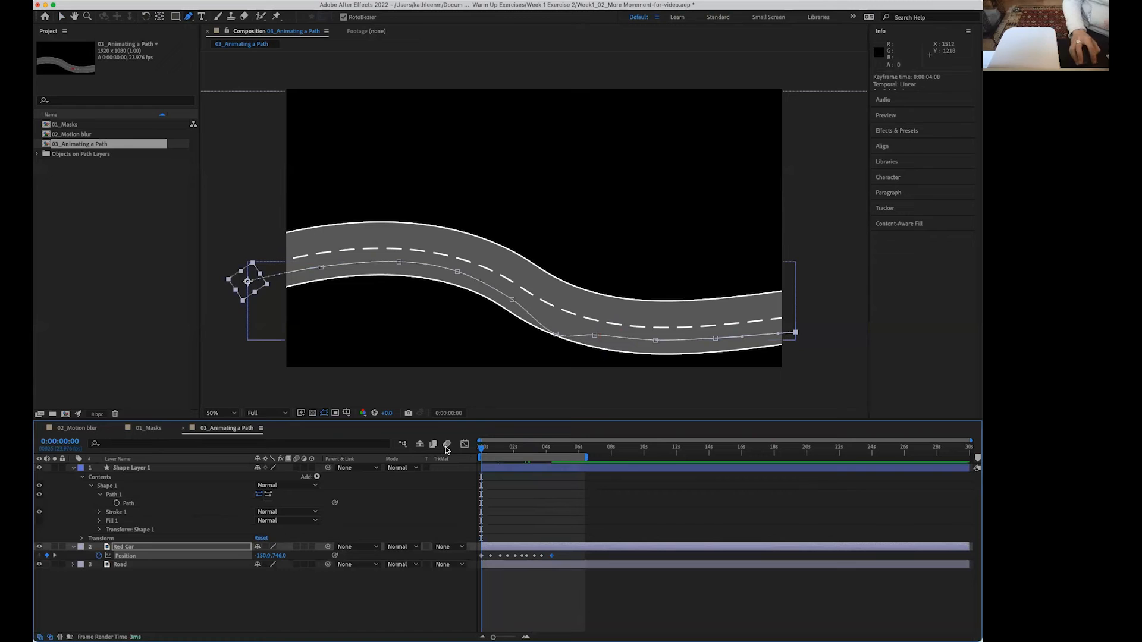
{"action": "key", "text": "space"}
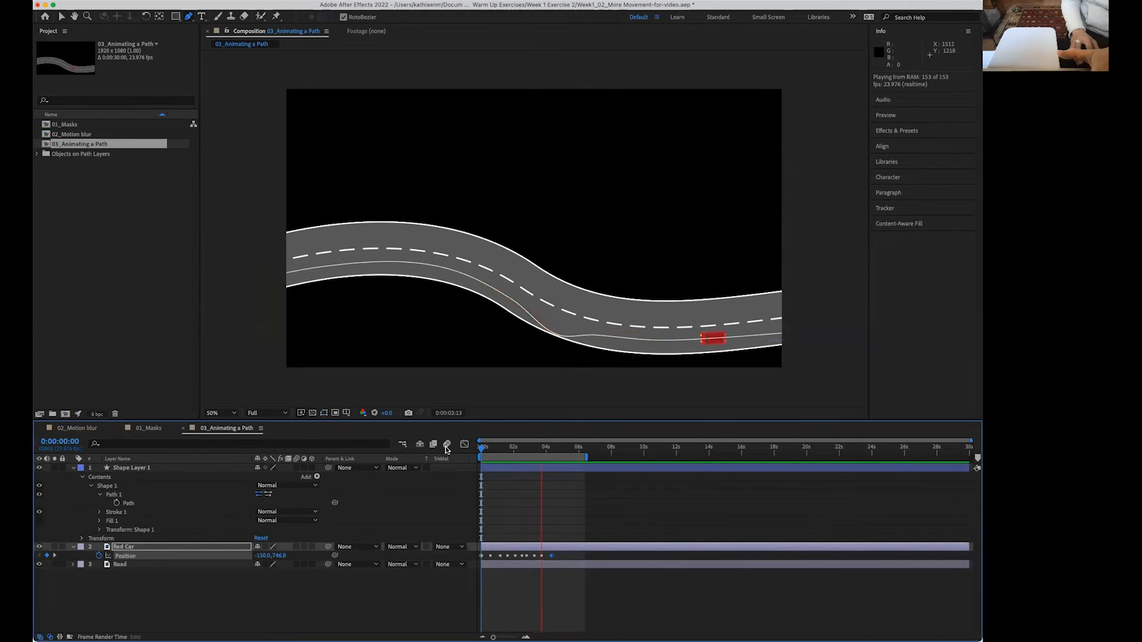
{"action": "key", "text": "space"}
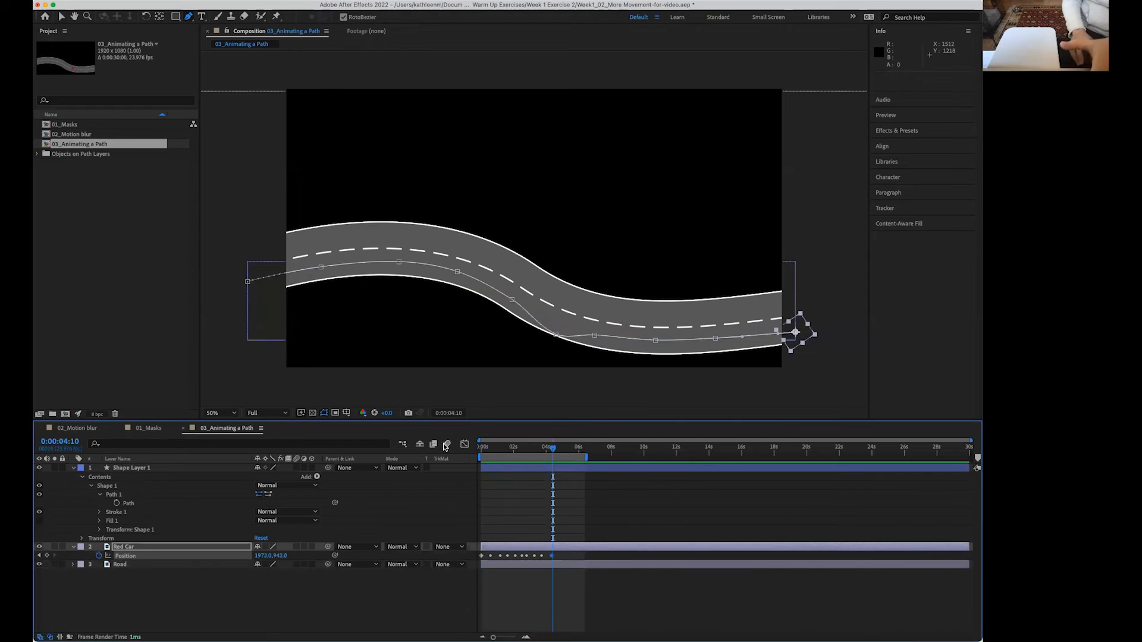
{"action": "key", "text": "space"}
{"action": "left_click", "coordinate": [579, 448]}
{"action": "left_click_drag", "start_coordinate": [582, 450], "coordinate": [473, 451]}
{"action": "key", "text": "space"}
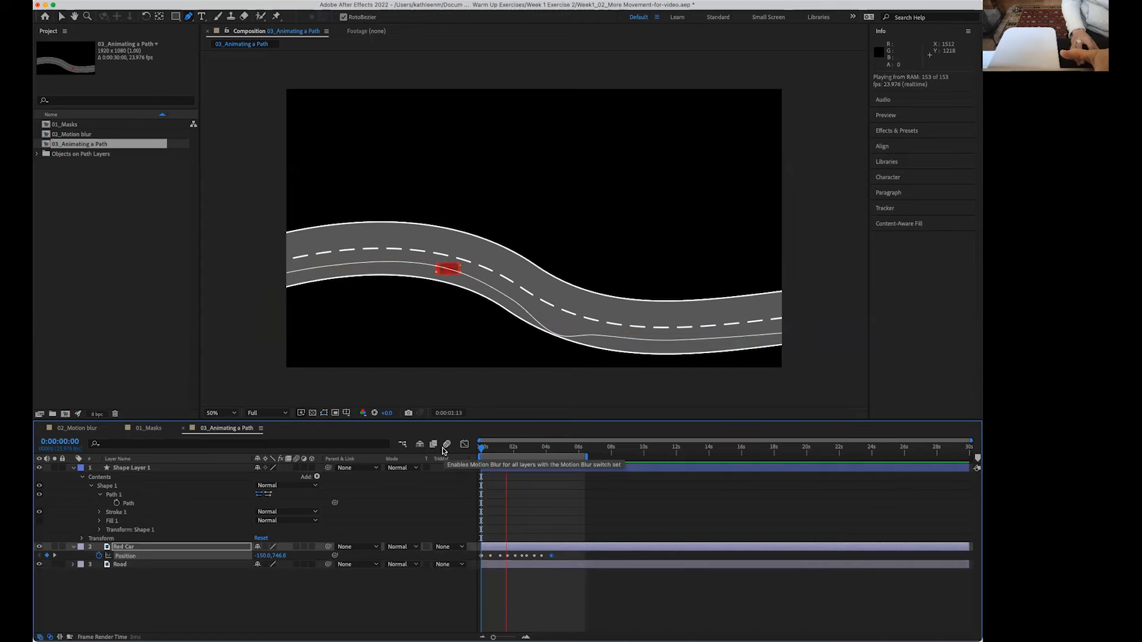
{"action": "key", "text": "space"}
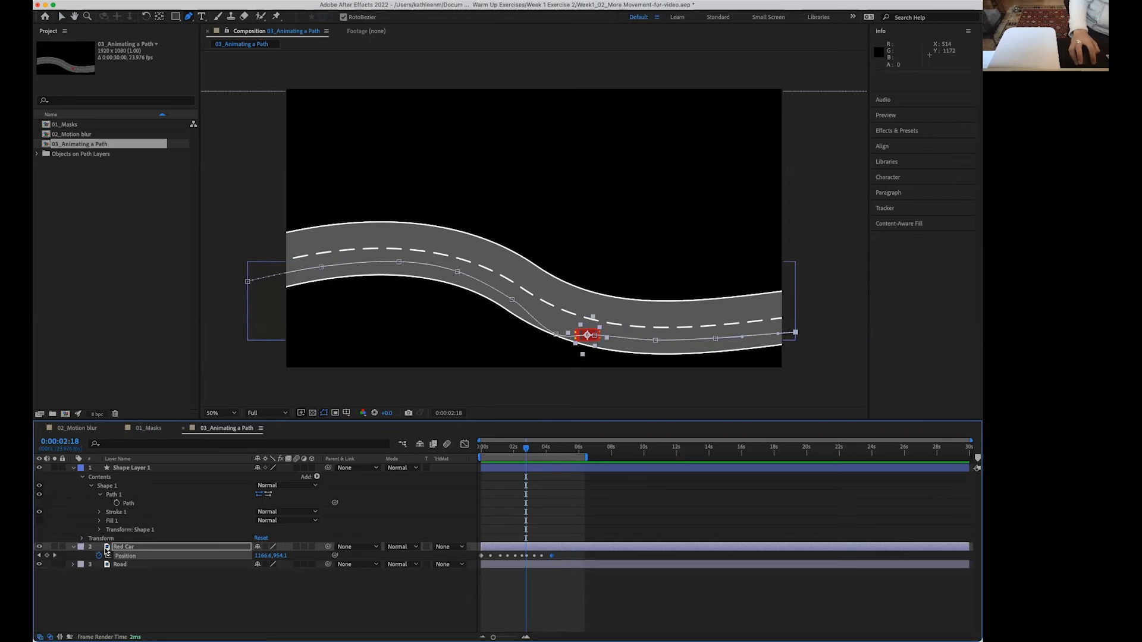
Set the Red Car layer's Auto-Orientation to Orient Along Path.
{"action": "left_click", "coordinate": [130, 549]}
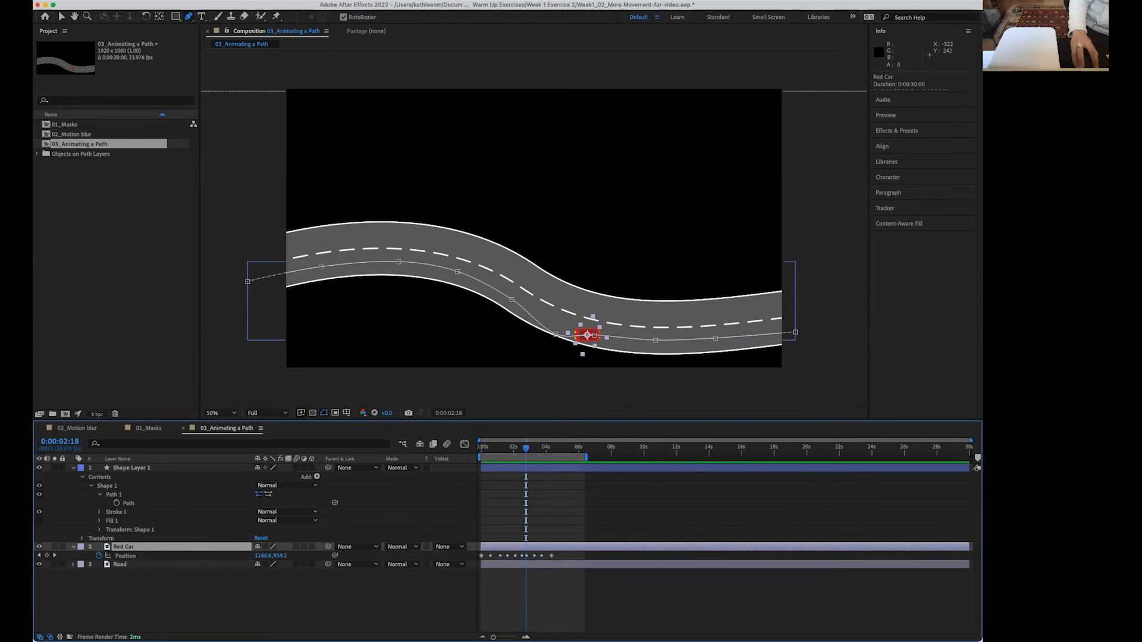
{"action": "left_click", "coordinate": [36, 1]}
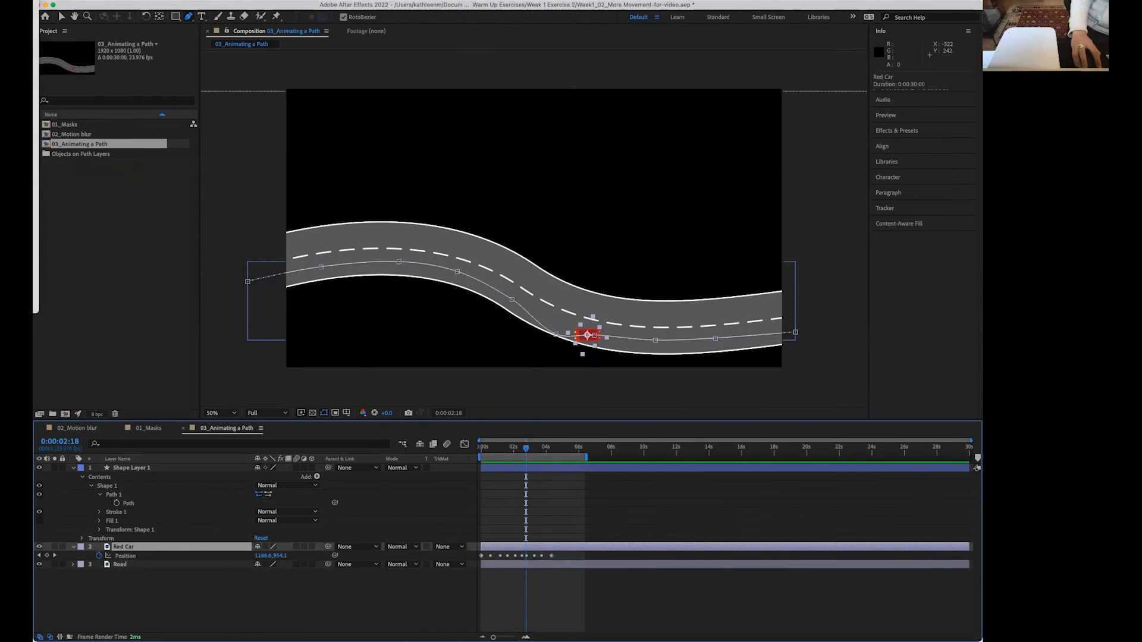
{"action": "mouse_move", "coordinate": [34, 78]}
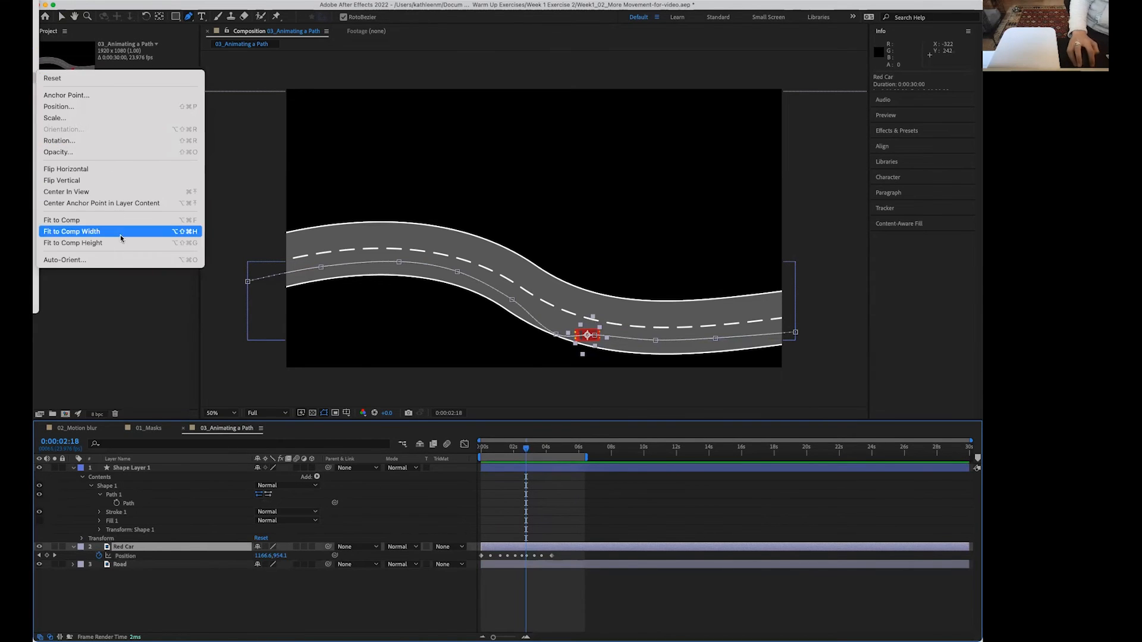
{"action": "left_click", "coordinate": [117, 261]}
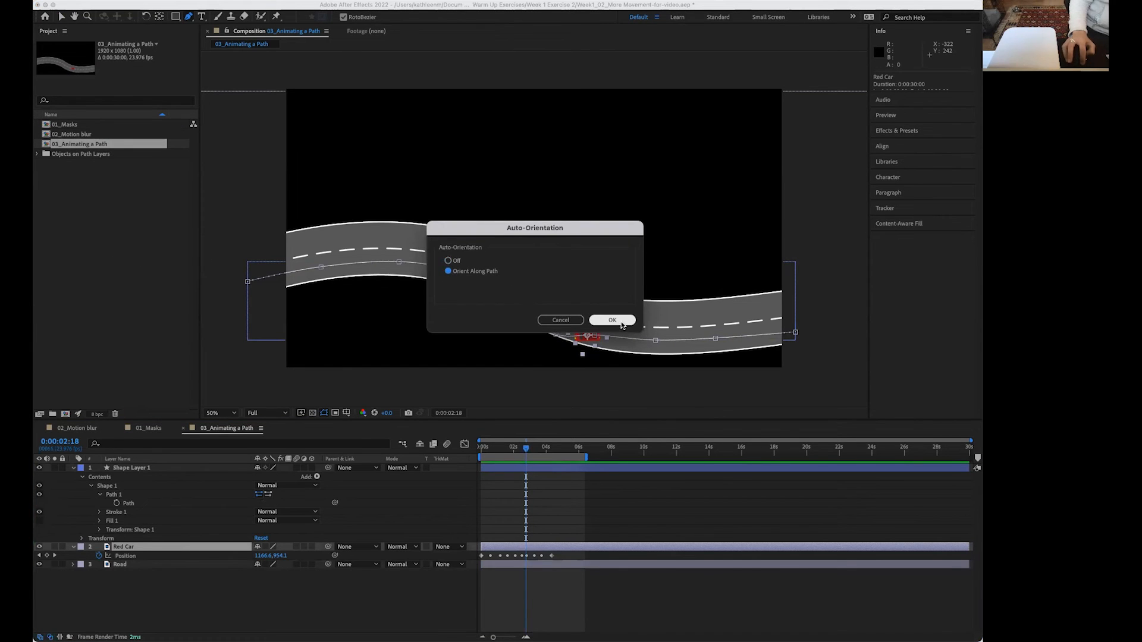
{"action": "left_click", "coordinate": [622, 324]}
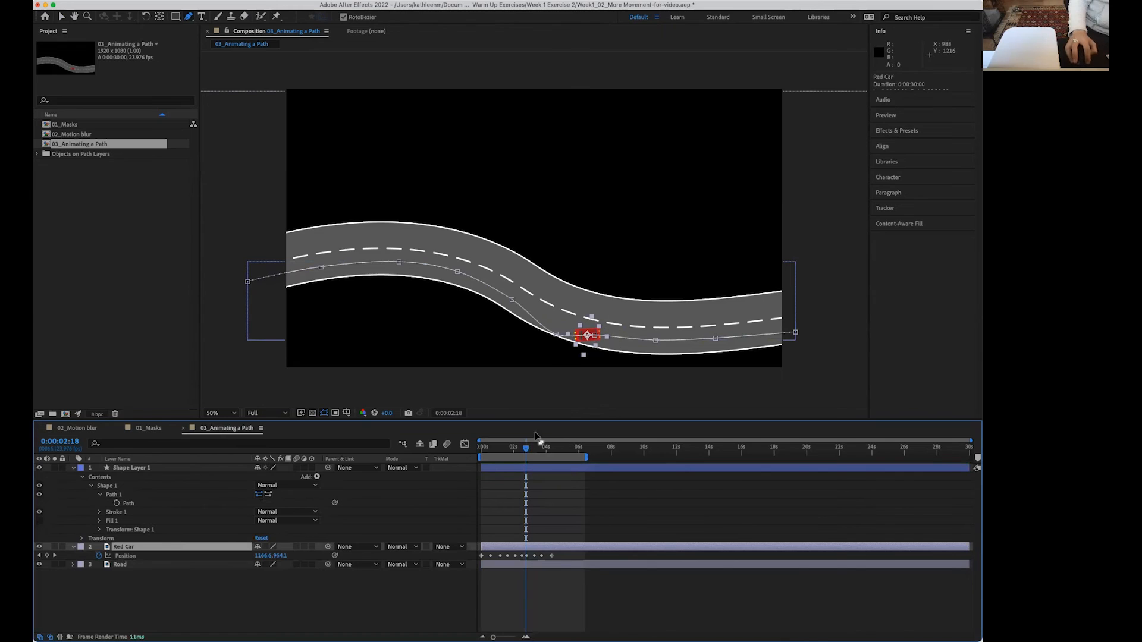
Play the animation from the first frame to check how the car turns along the road.
{"action": "left_click_drag", "start_coordinate": [527, 454], "coordinate": [445, 454]}
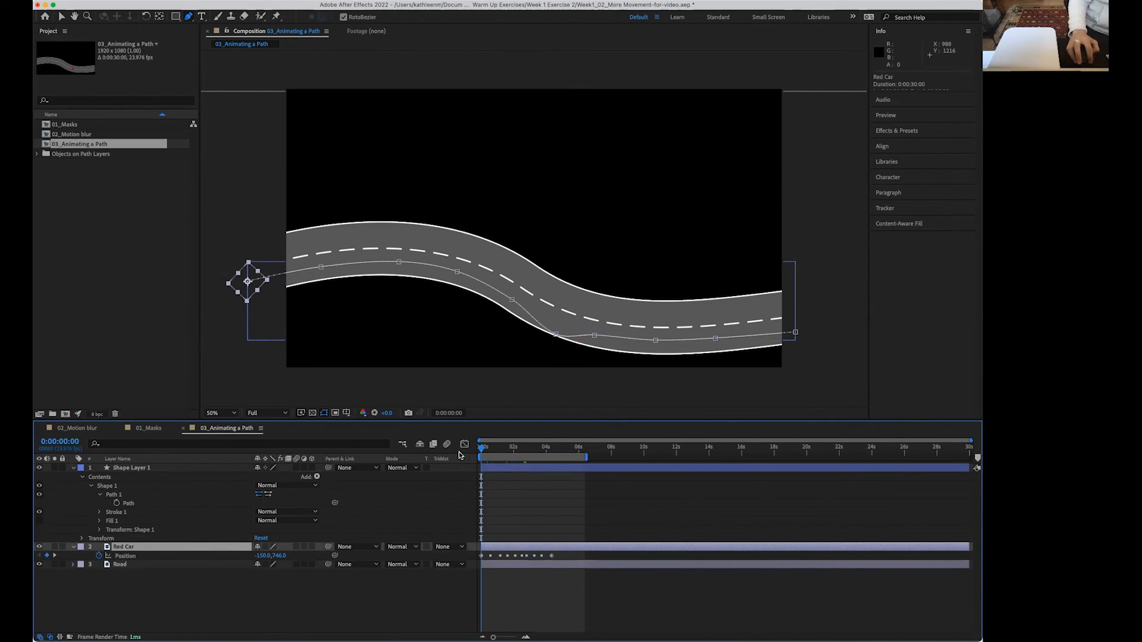
{"action": "key", "text": "space"}
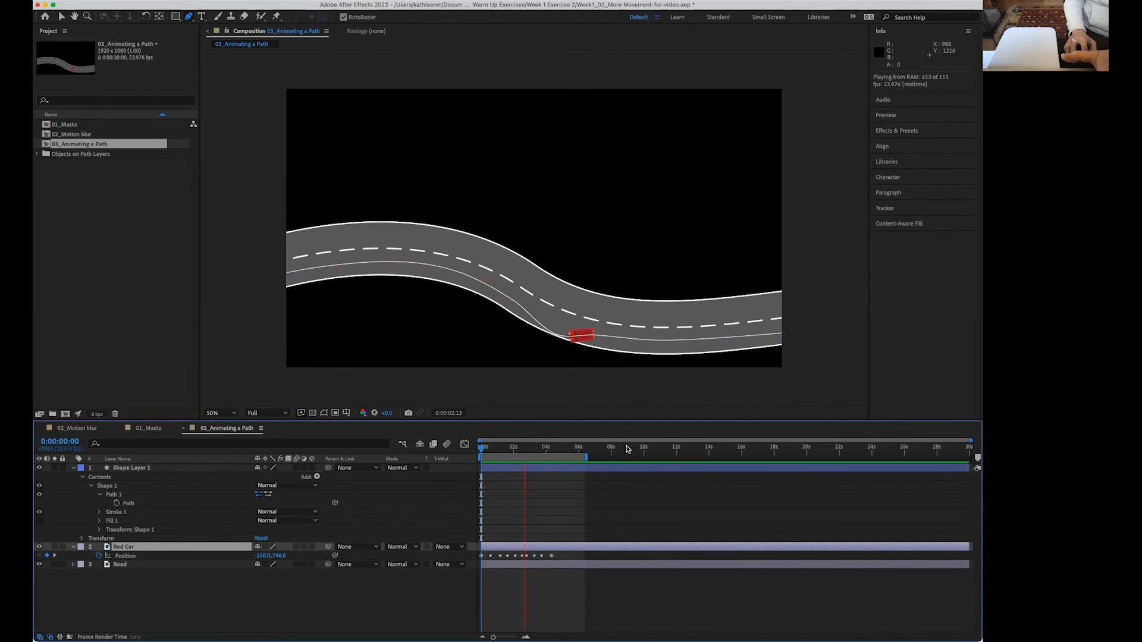
{"action": "key", "text": "space"}
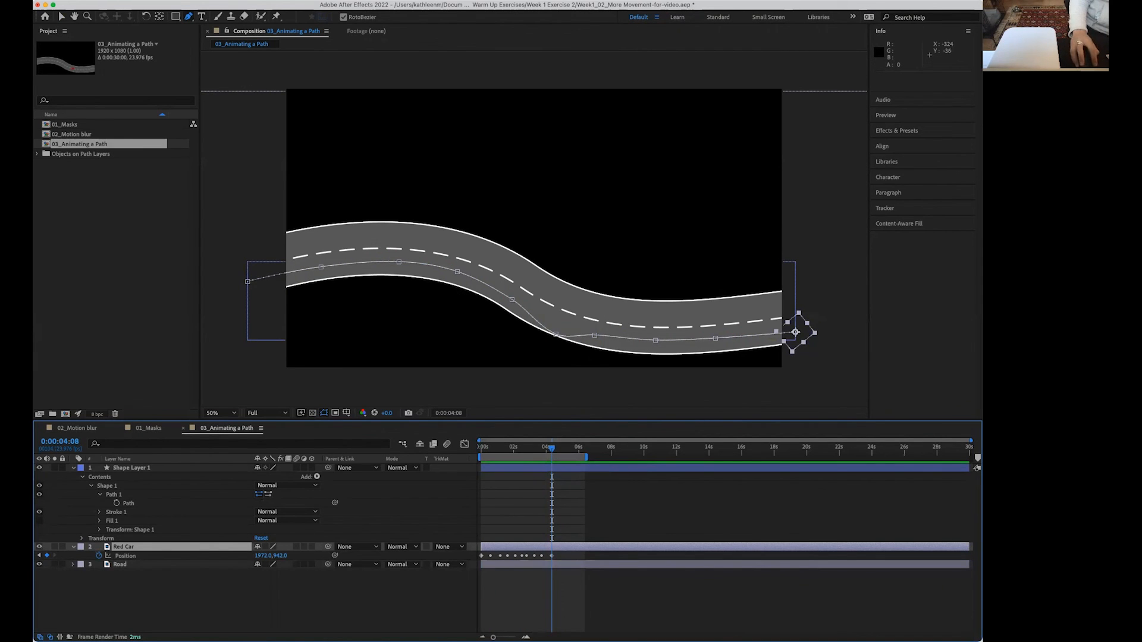
Search the application's help for "orie" to locate the Auto-Orient command.
{"action": "left_click", "coordinate": [91, 1]}
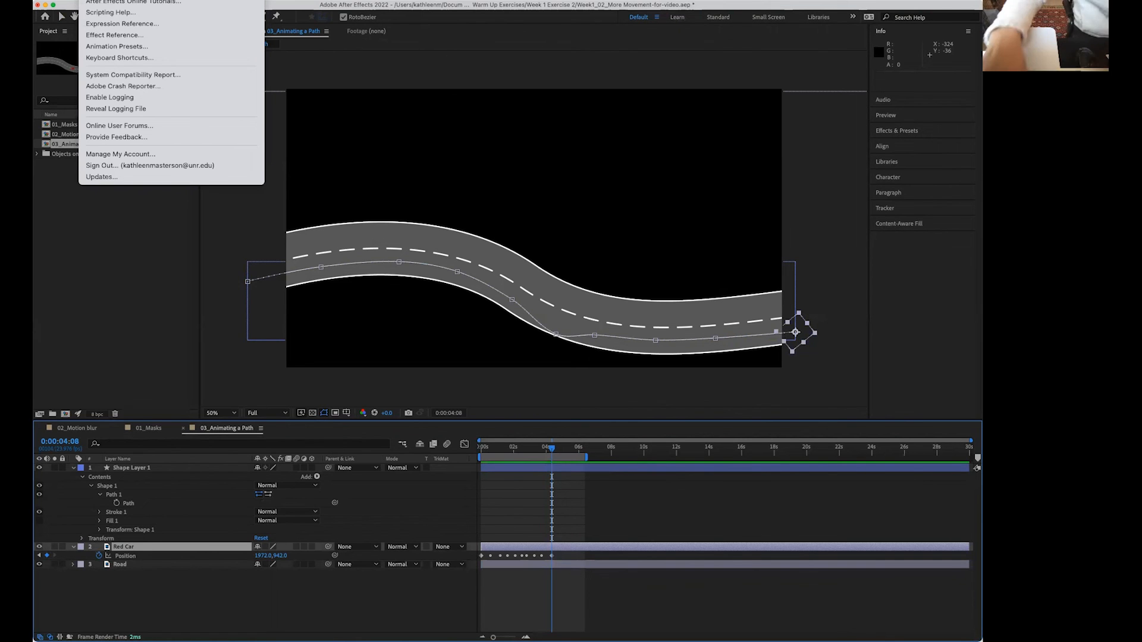
{"action": "type", "text": "orie"}
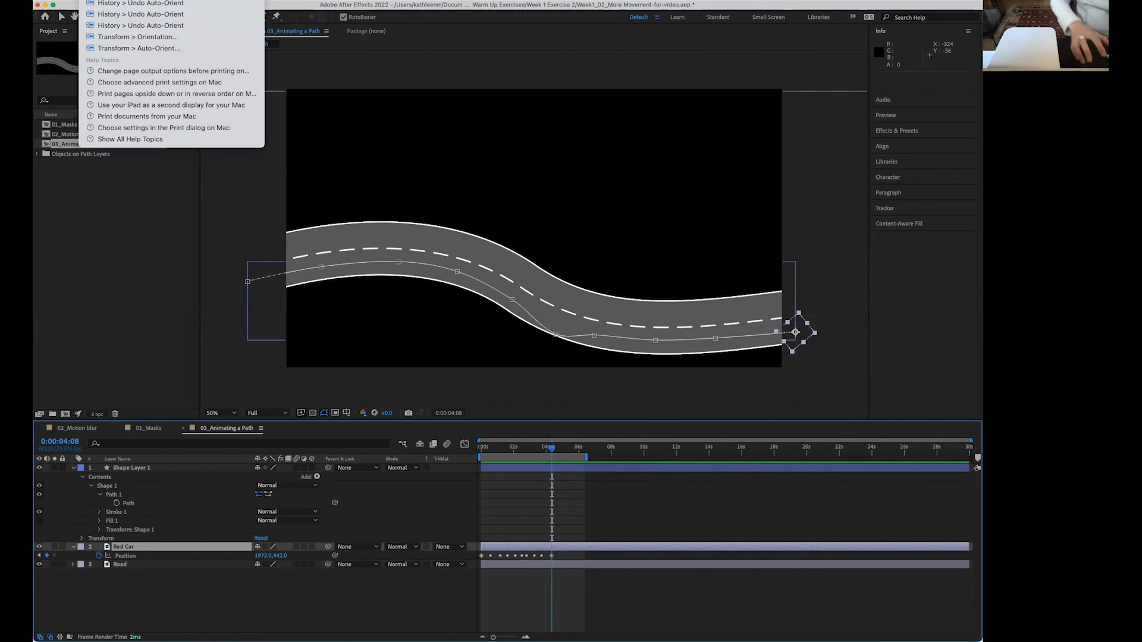